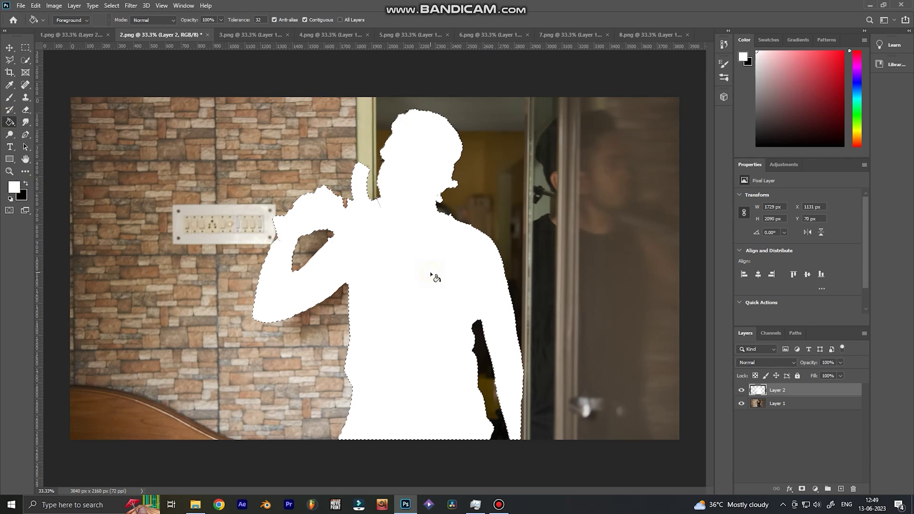
# Invert the selection and fill the background, arm patch and side strip with black
pyautogui.hotkey('ctrl', 'shift', 'i')
pyautogui.press('x')
pyautogui.click(265, 204)
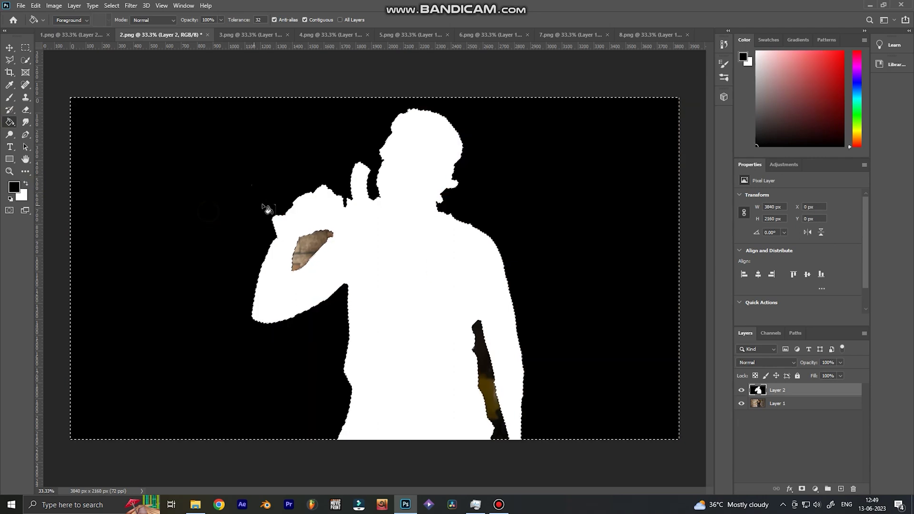
pyautogui.click(314, 247)
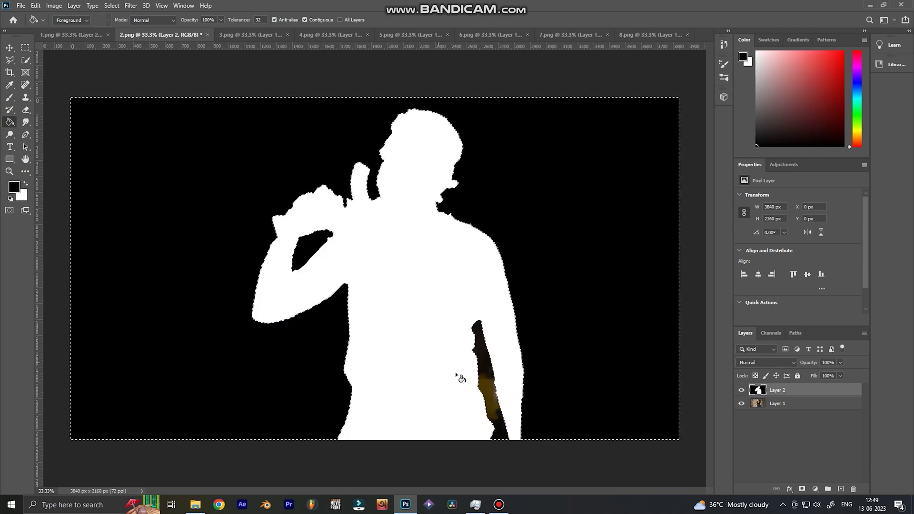
pyautogui.click(488, 376)
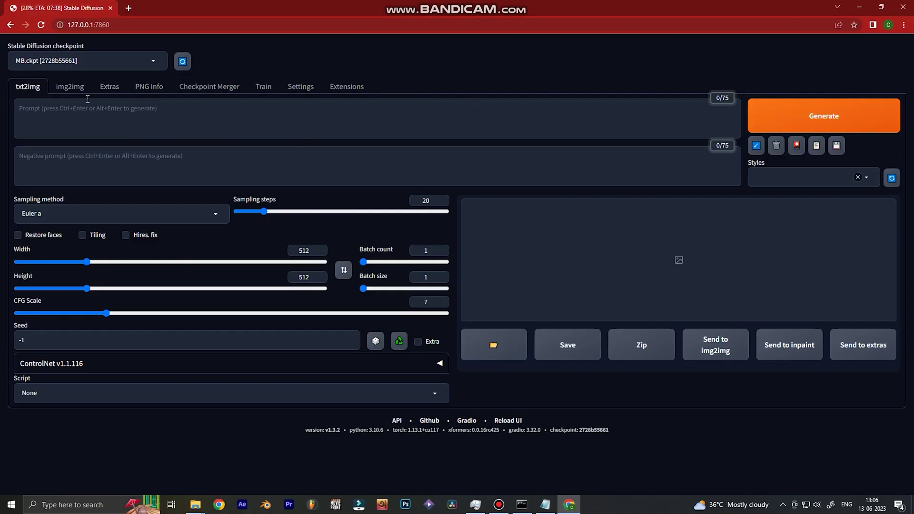
# Go to img2img, glance at its plain sub-tab, then return to Inpaint upload
pyautogui.click(73, 95)
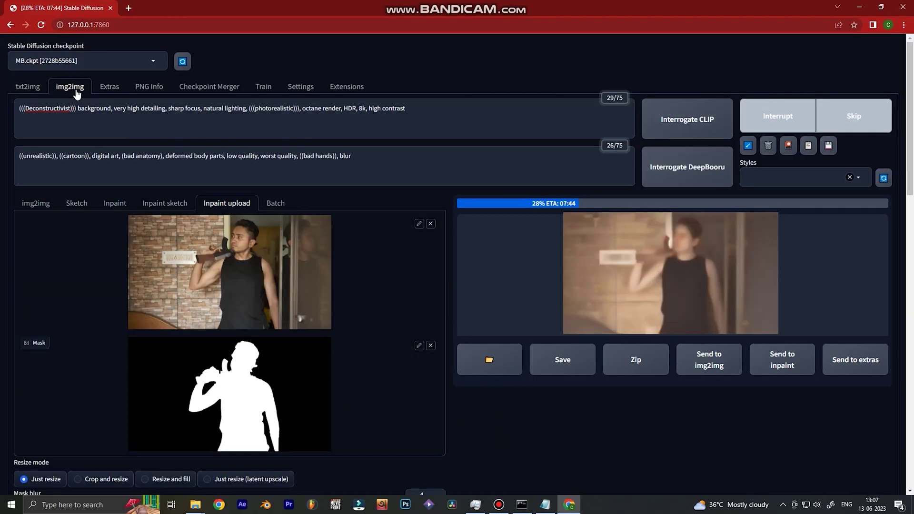
pyautogui.click(36, 203)
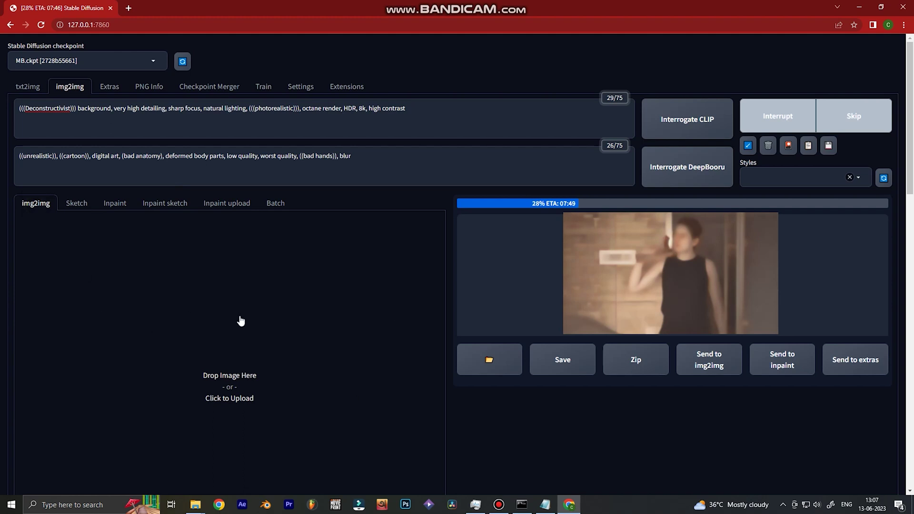
pyautogui.click(222, 204)
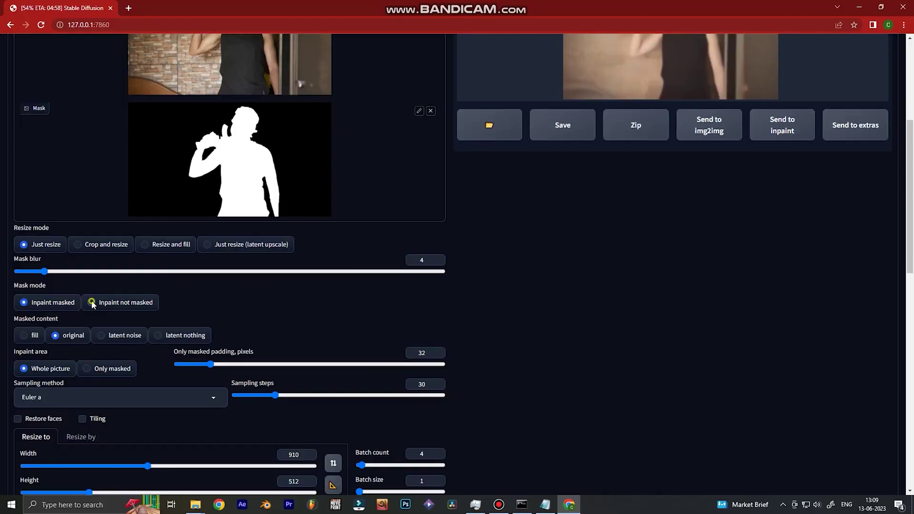
# Set Mask mode to Inpaint not masked and use the 'worn mech, steel metal, rust' prompt
pyautogui.click(92, 302)
pyautogui.scroll(1, 912, 263)
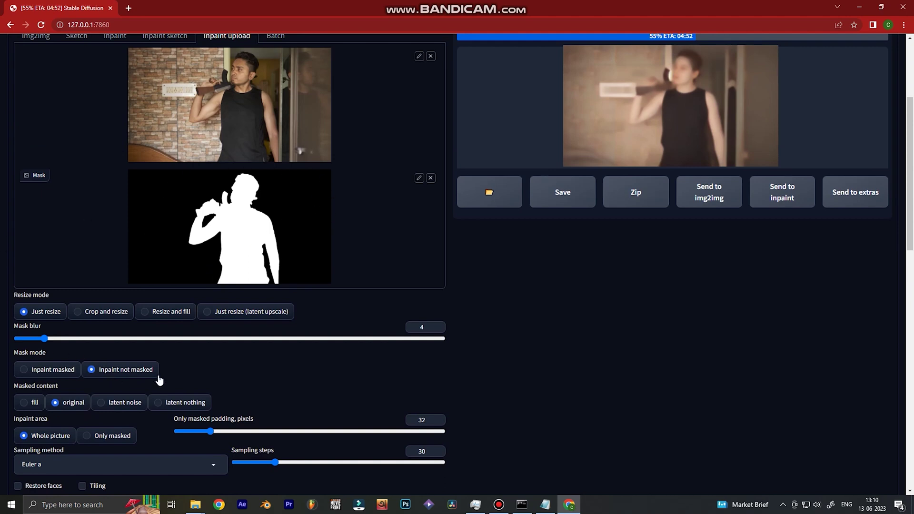
pyautogui.scroll(-2, 655, 352)
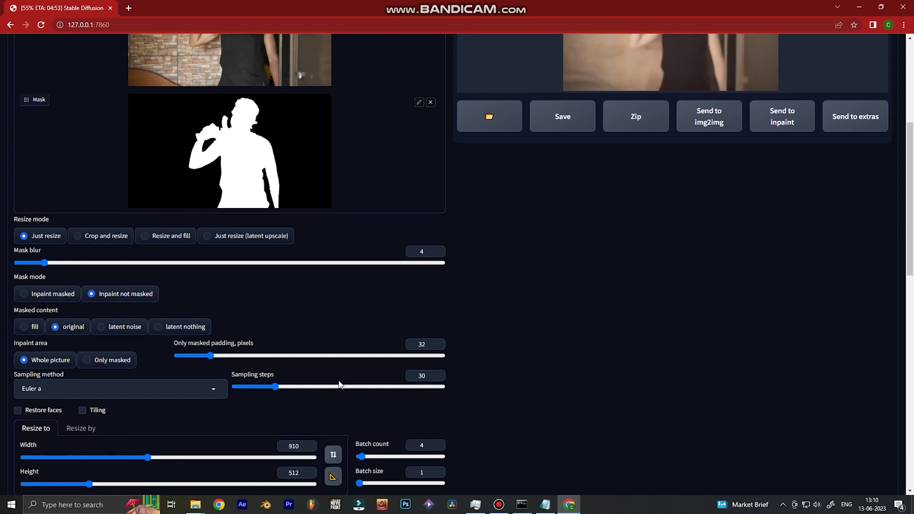
pyautogui.scroll(-3, 504, 320)
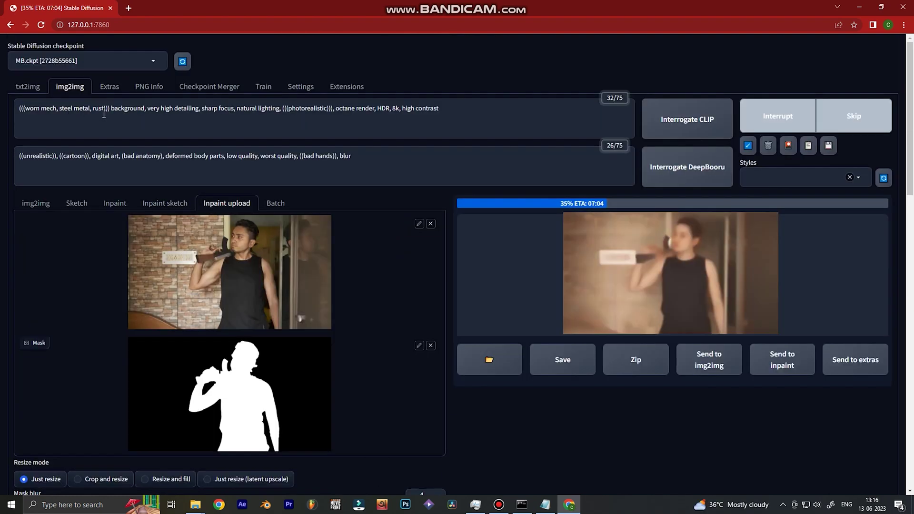
pyautogui.moveTo(105, 112); pyautogui.dragTo(34, 114)
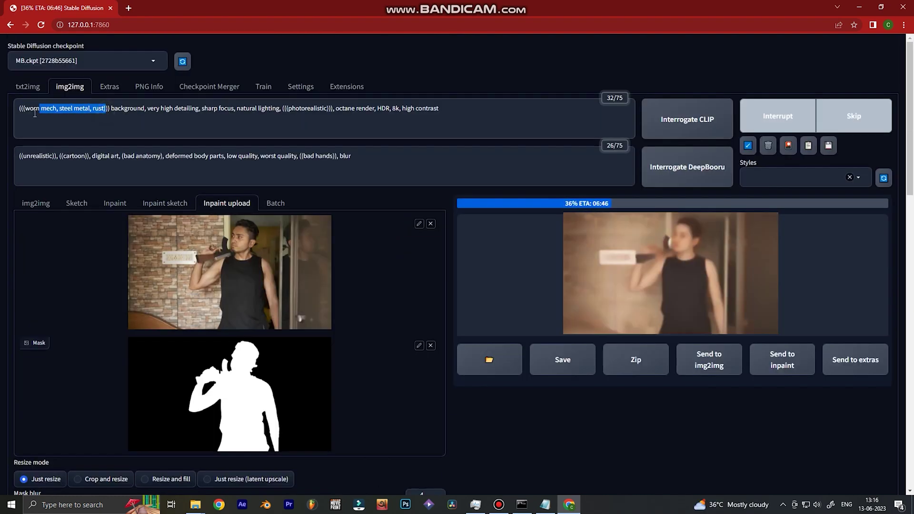
pyautogui.click(154, 115)
# Open the result 00003-529280094.png from the outputs folder in the image viewer
pyautogui.moveTo(195, 504)
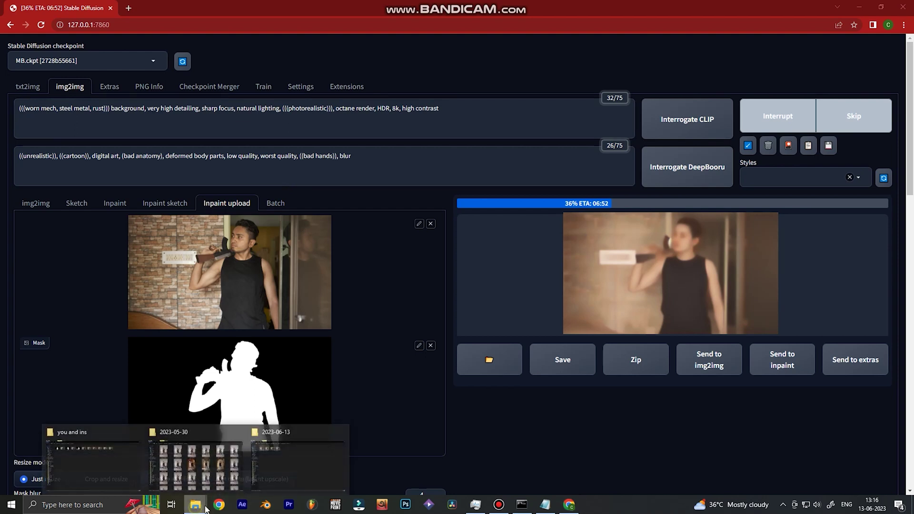
pyautogui.click(291, 459)
pyautogui.doubleClick(269, 91)
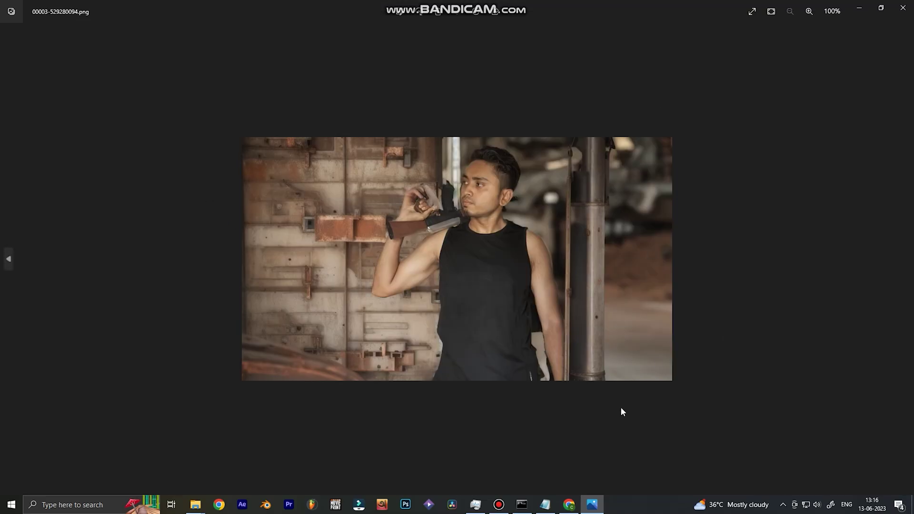
pyautogui.click(8, 259)
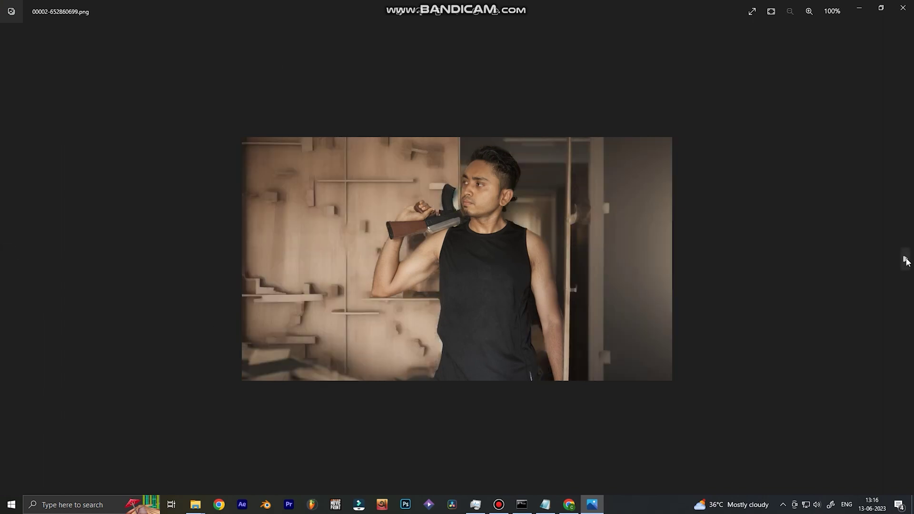
pyautogui.click(905, 259)
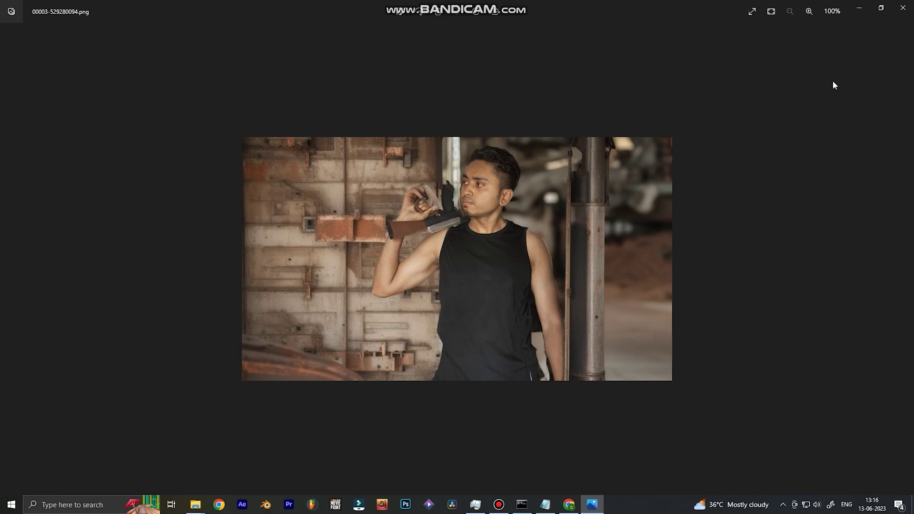
pyautogui.click(900, 11)
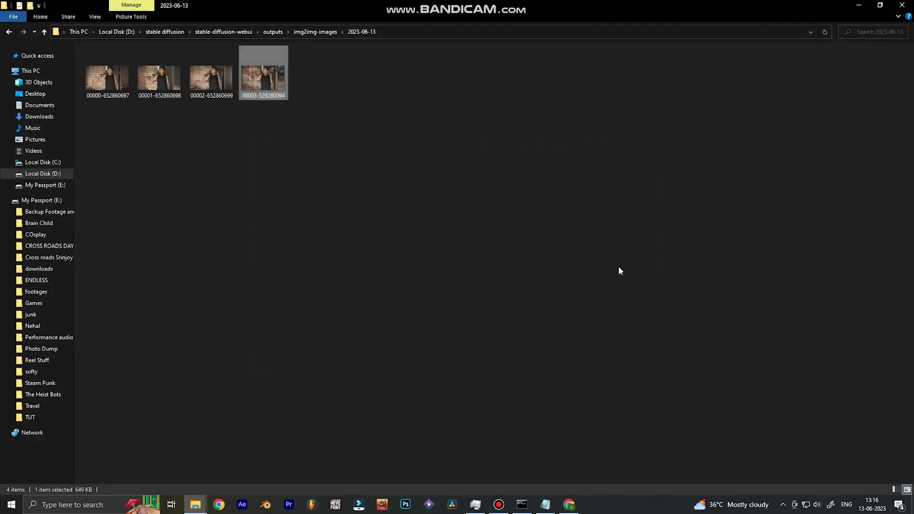
# Switch back to the Stable Diffusion page in Chrome
pyautogui.click(569, 504)
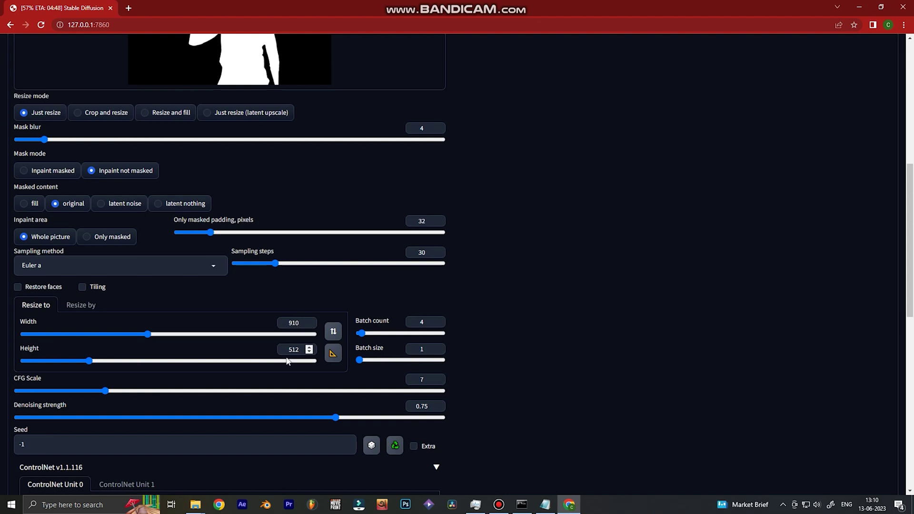
pyautogui.moveTo(912, 248); pyautogui.dragTo(912, 281)
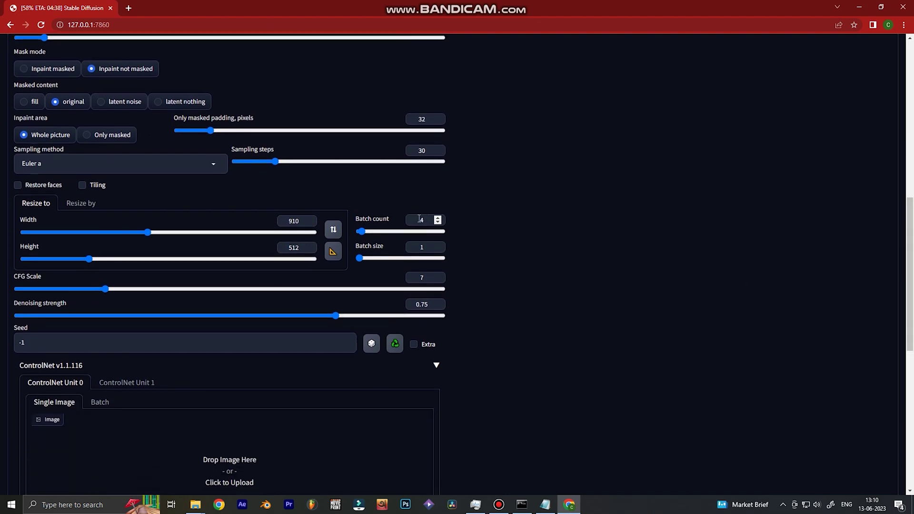
pyautogui.moveTo(910, 228); pyautogui.dragTo(910, 293)
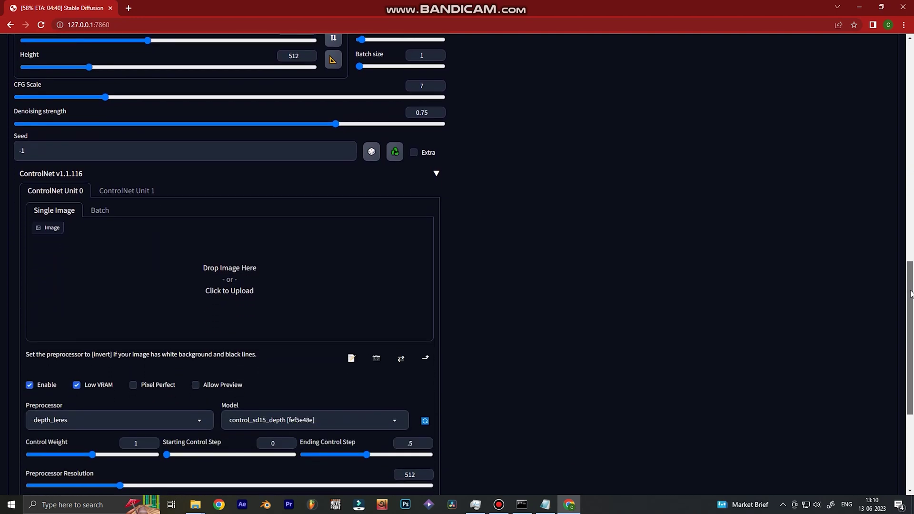
pyautogui.scroll(-2, 104, 339)
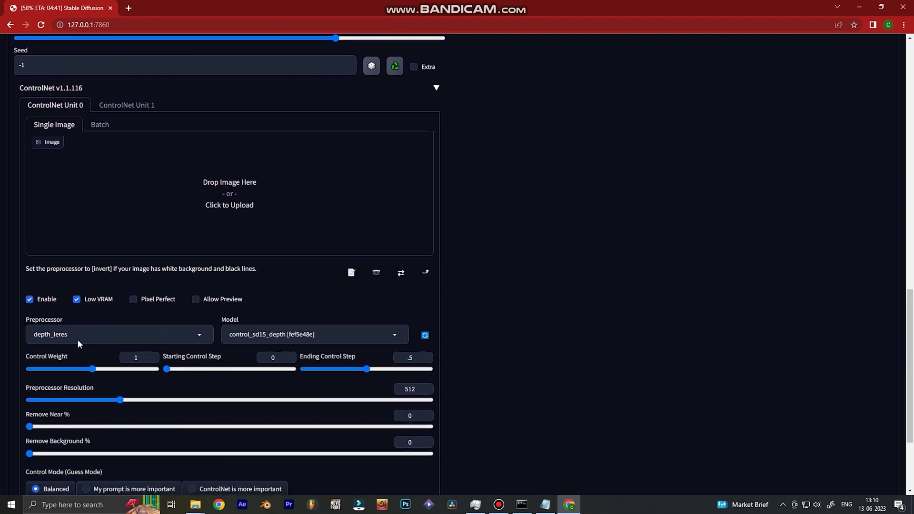
pyautogui.moveTo(911, 332); pyautogui.dragTo(846, 357)
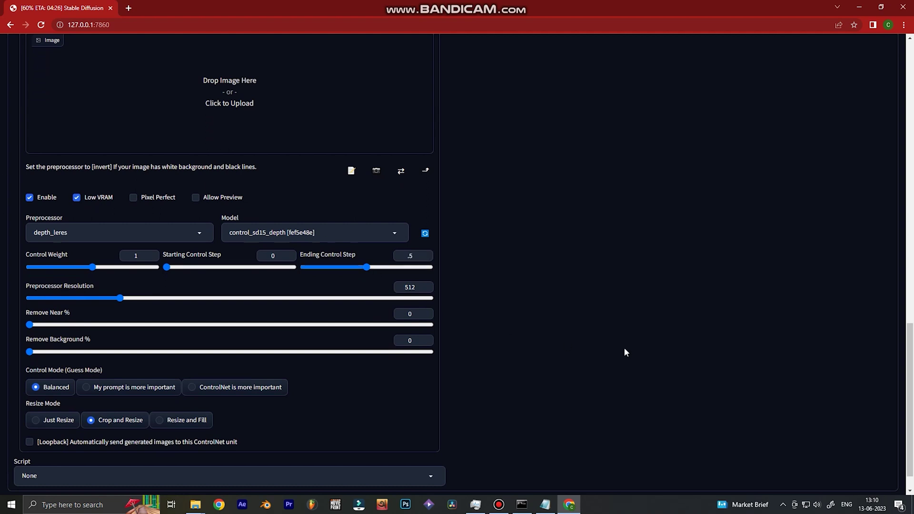
pyautogui.moveTo(911, 328); pyautogui.dragTo(911, 76)
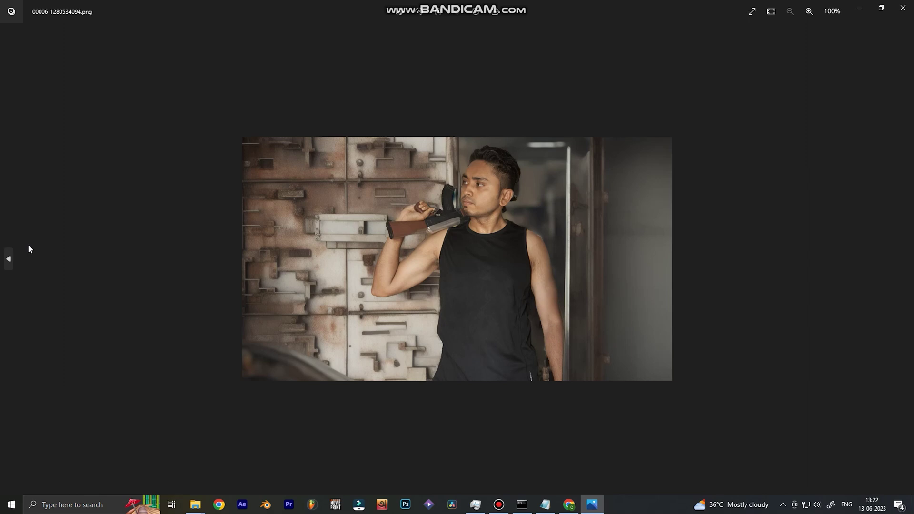
pyautogui.click(17, 247)
pyautogui.click(17, 248)
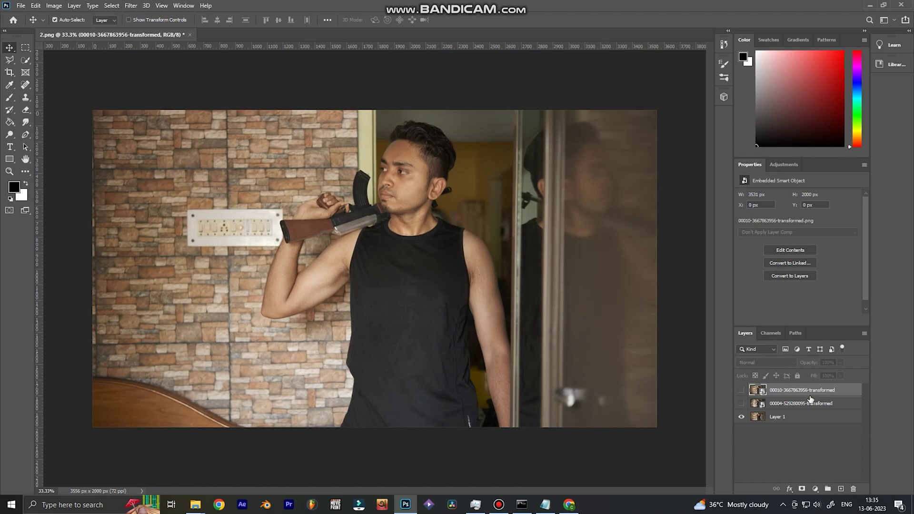
# Toggle the generated background layers' visibility to compare them, then begin masking the 00004 layer
pyautogui.click(742, 404)
pyautogui.click(742, 404)
pyautogui.click(741, 390)
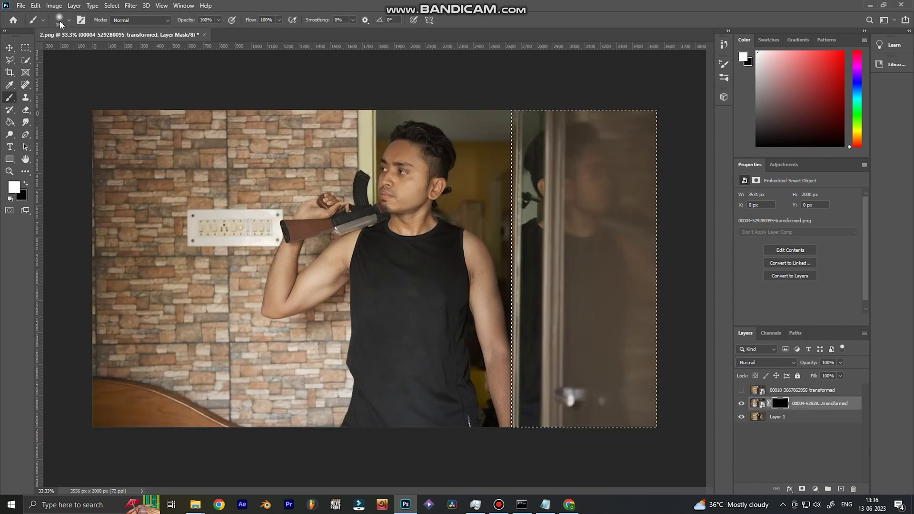
pyautogui.click(69, 20)
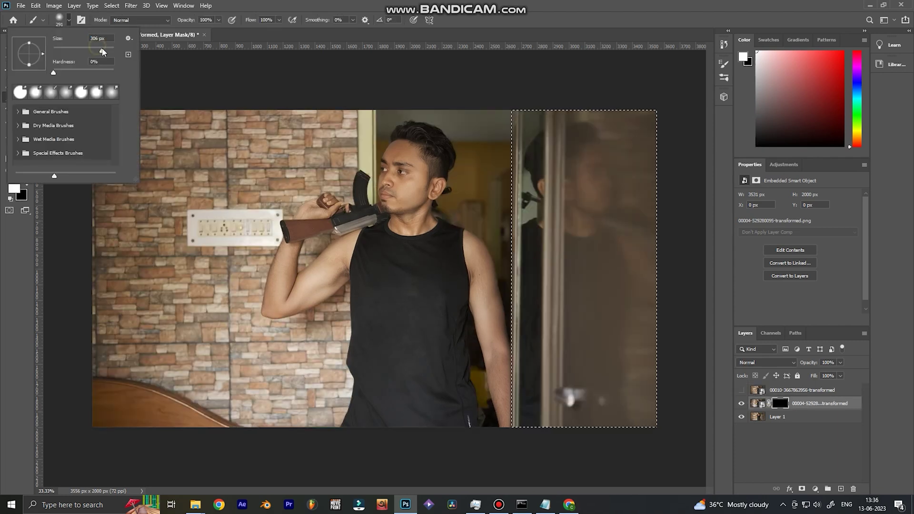